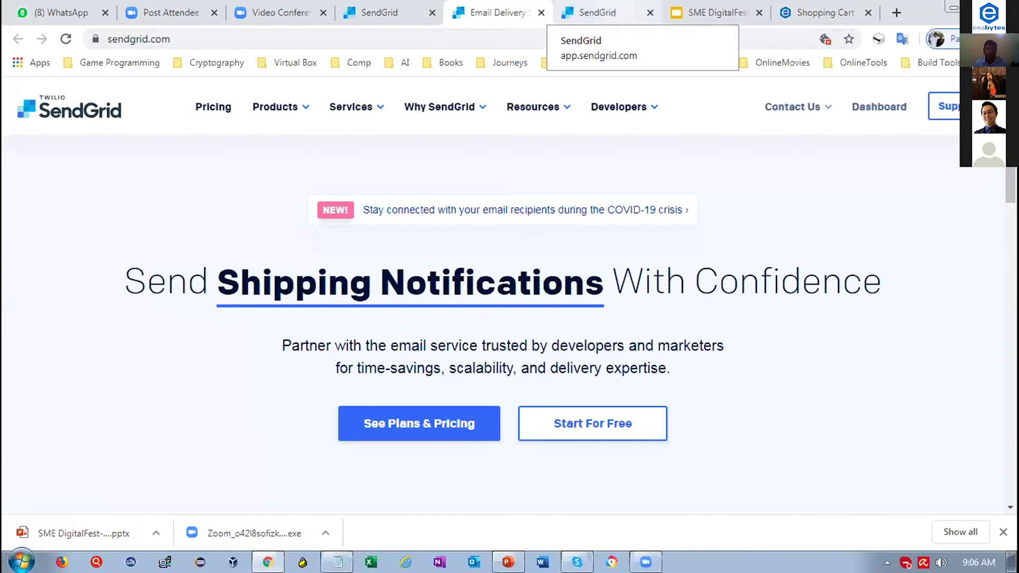
# Switch to the signed-in SendGrid dashboard and open the account's Setup Guide
pyautogui.click(615, 12)
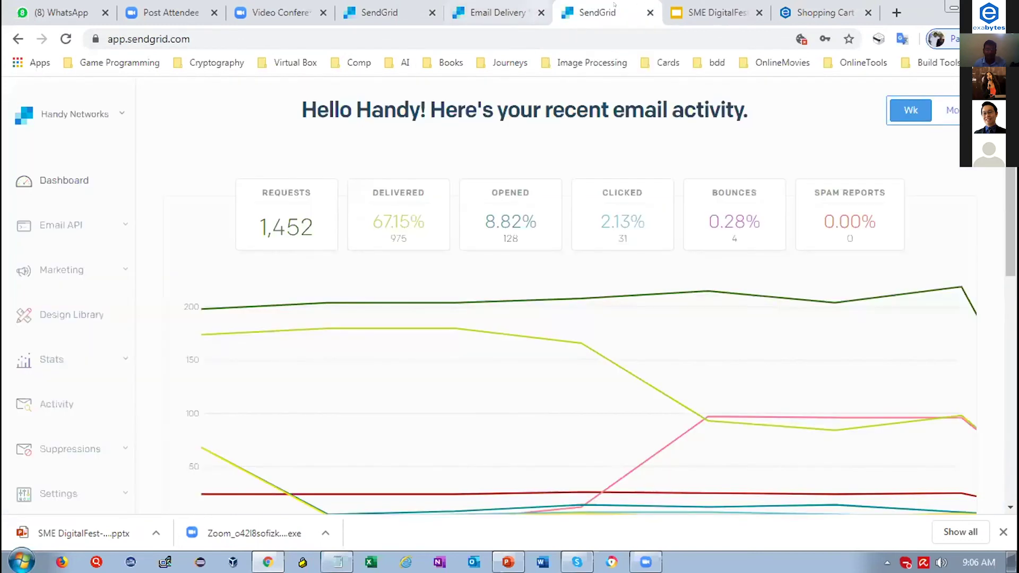
pyautogui.click(414, 7)
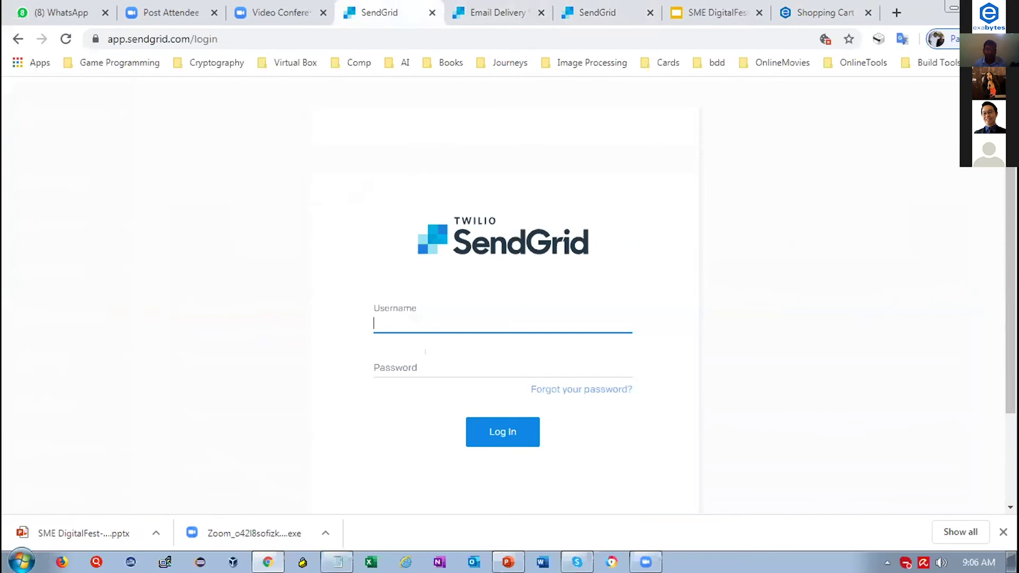
pyautogui.click(614, 12)
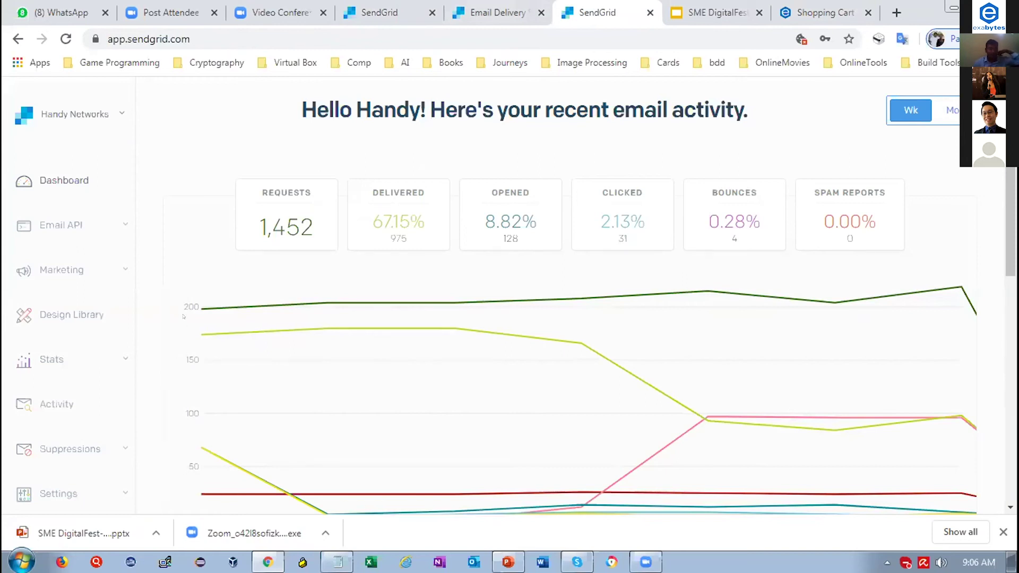
pyautogui.click(113, 113)
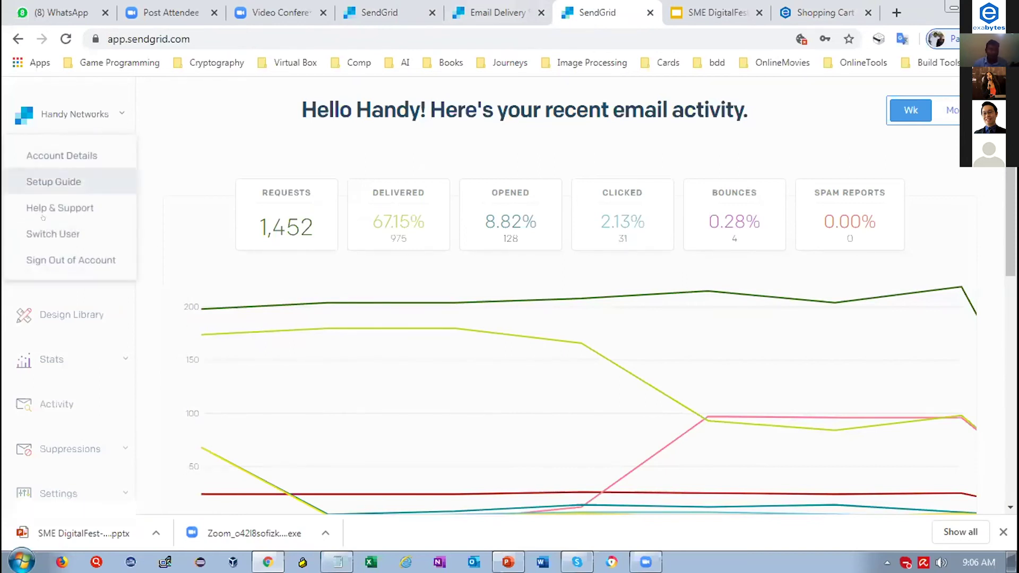
pyautogui.click(64, 182)
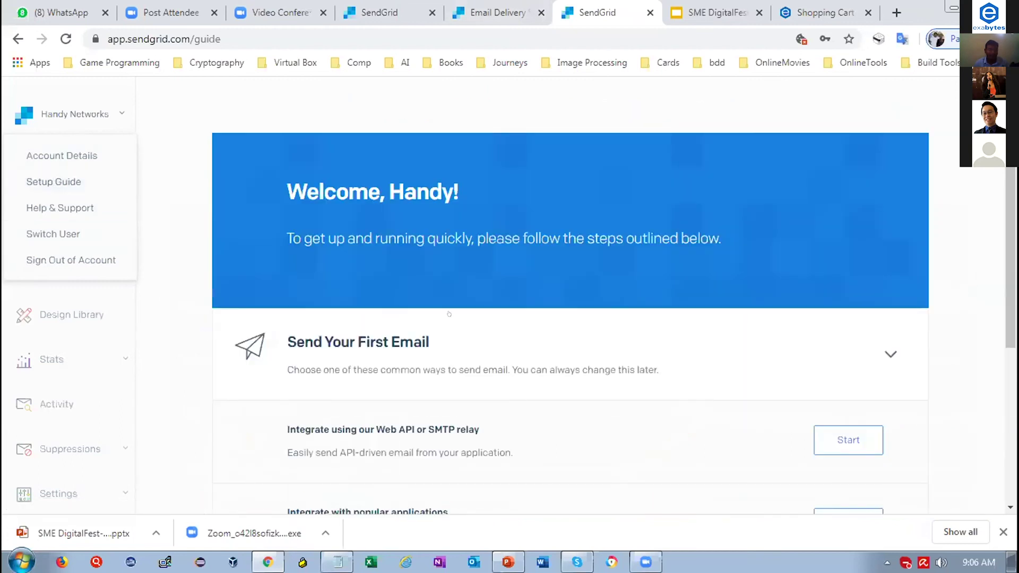
# Review the first-email sending options, start the Web API or SMTP relay integration, and view its setup methods
pyautogui.scroll(-3, 449, 314)
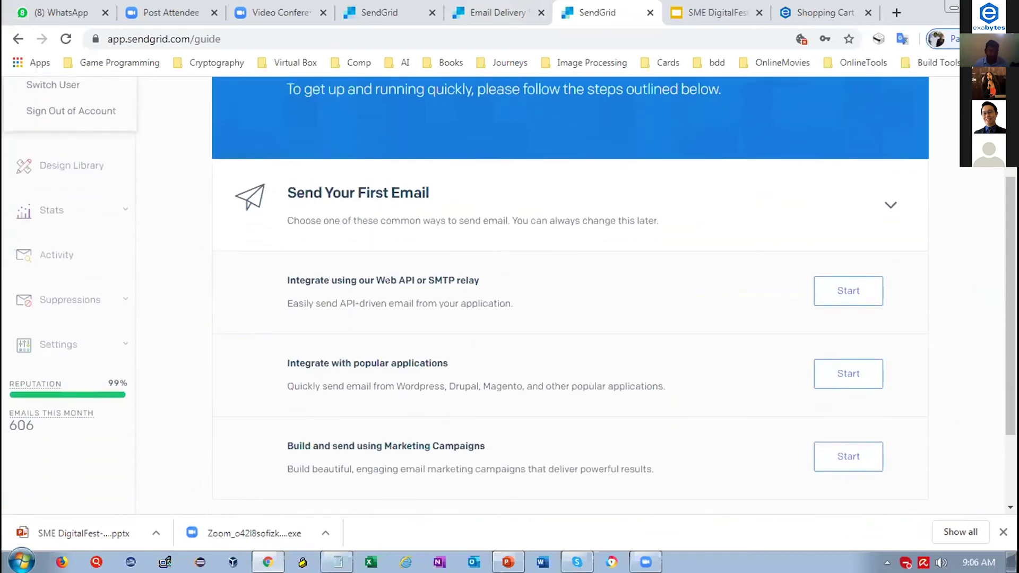
pyautogui.click(850, 304)
pyautogui.scroll(-2, 818, 314)
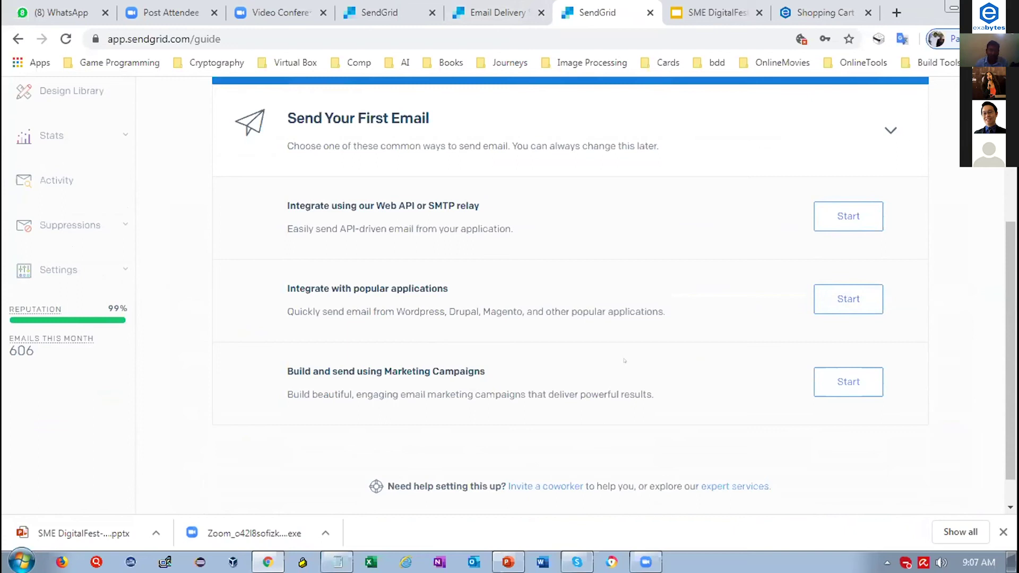
pyautogui.scroll(-1, 470, 384)
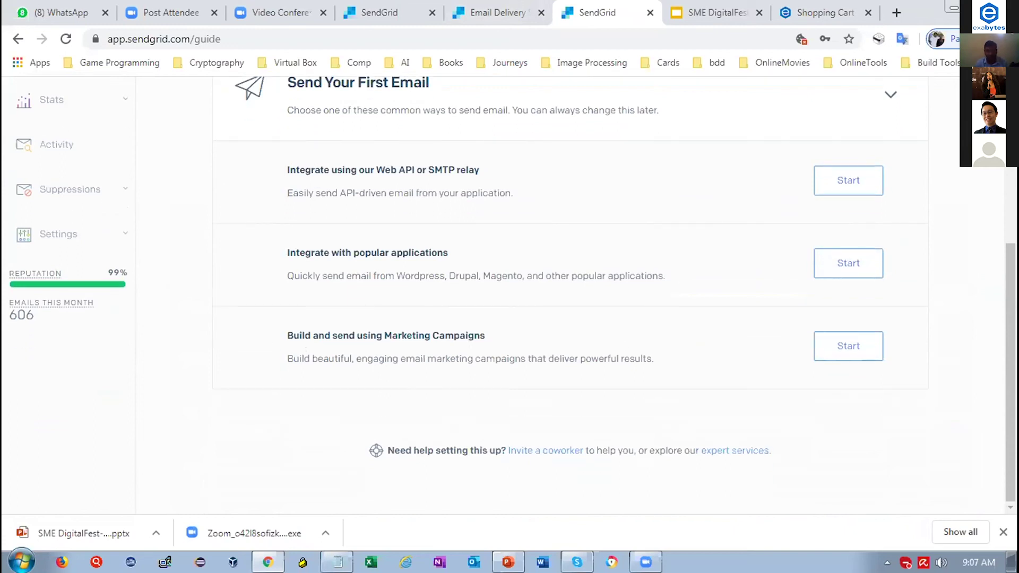
pyautogui.scroll(2, 828, 367)
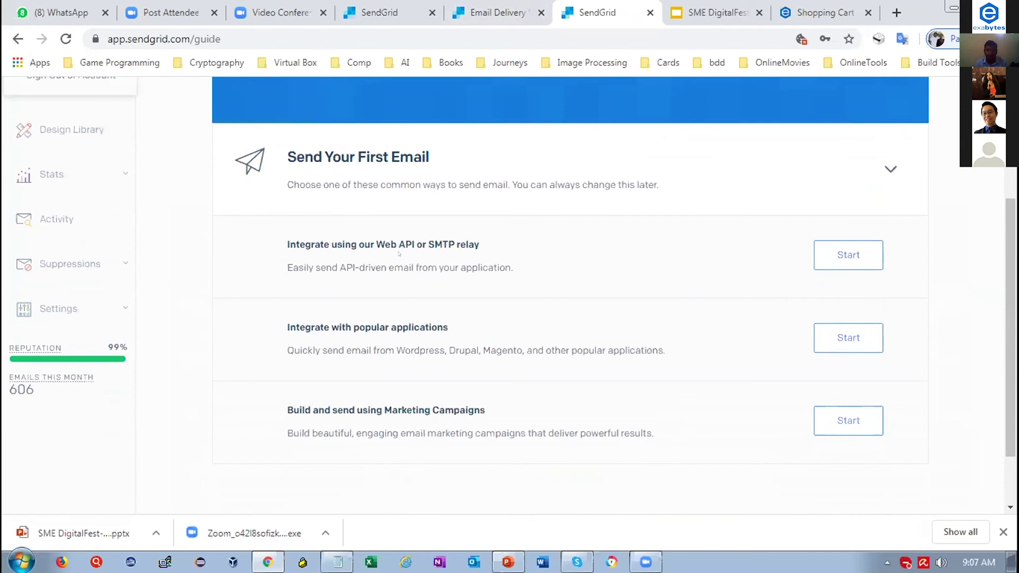
pyautogui.click(848, 255)
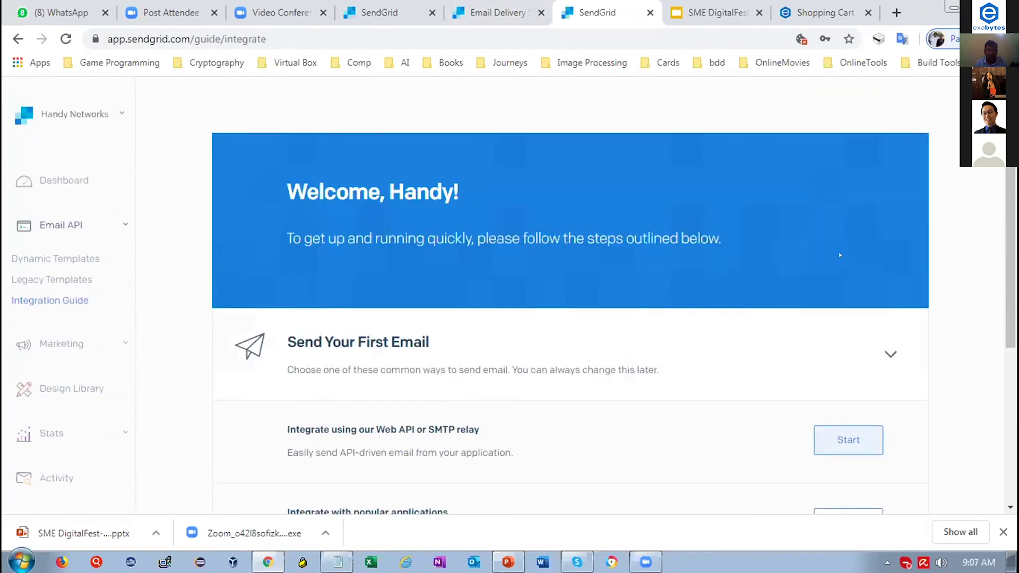
pyautogui.scroll(-2, 565, 362)
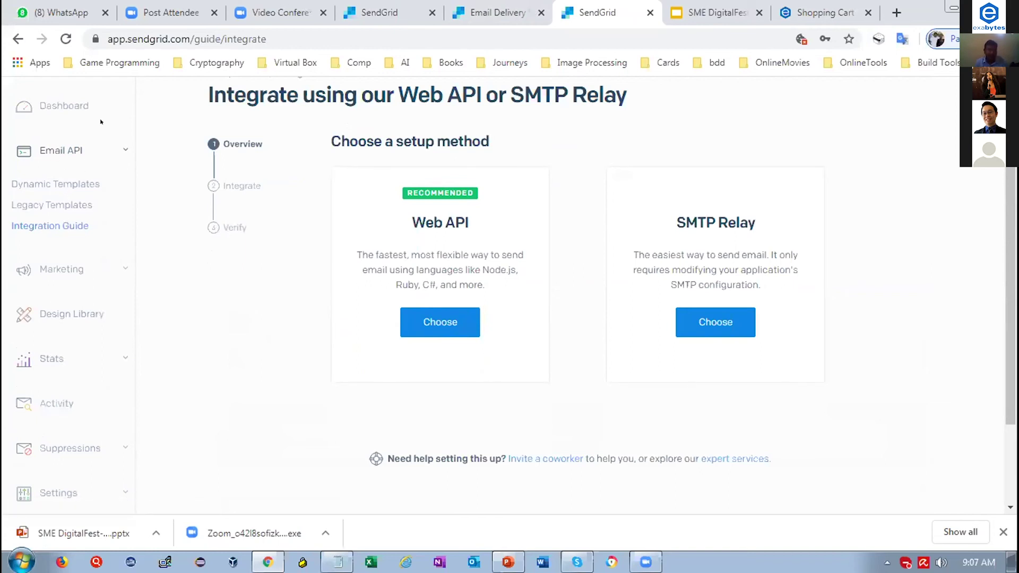
pyautogui.scroll(-1, 105, 115)
pyautogui.scroll(3, 104, 114)
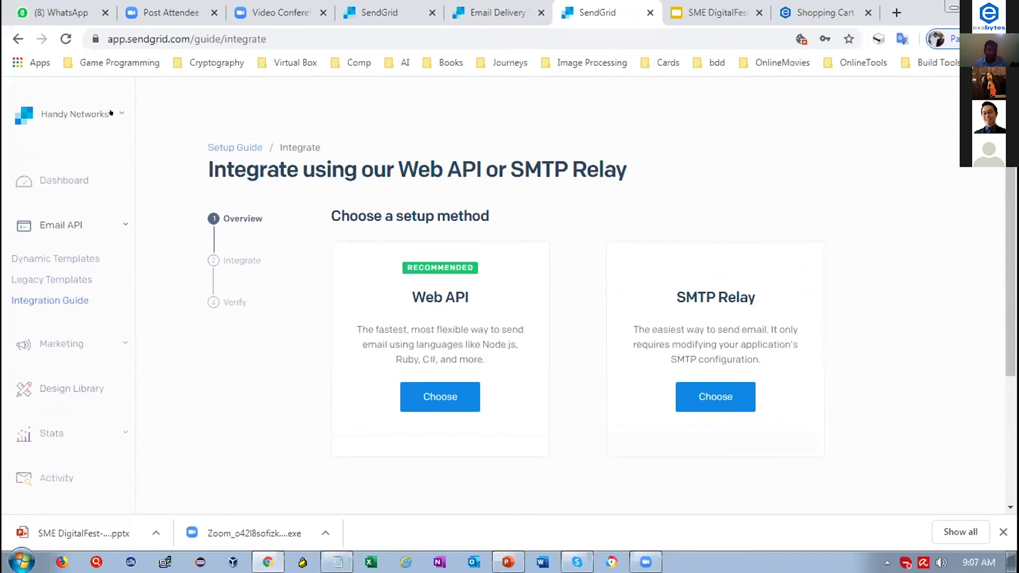
# Return to the Setup Guide and start the option to build and send using Marketing Campaigns
pyautogui.click(62, 180)
pyautogui.scroll(-3, 63, 180)
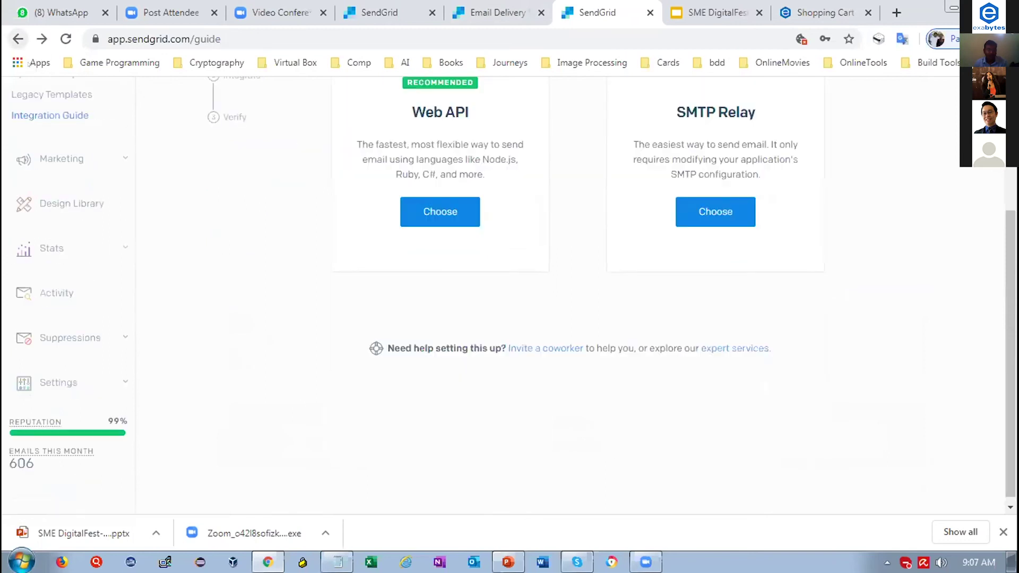
pyautogui.rightClick(18, 39)
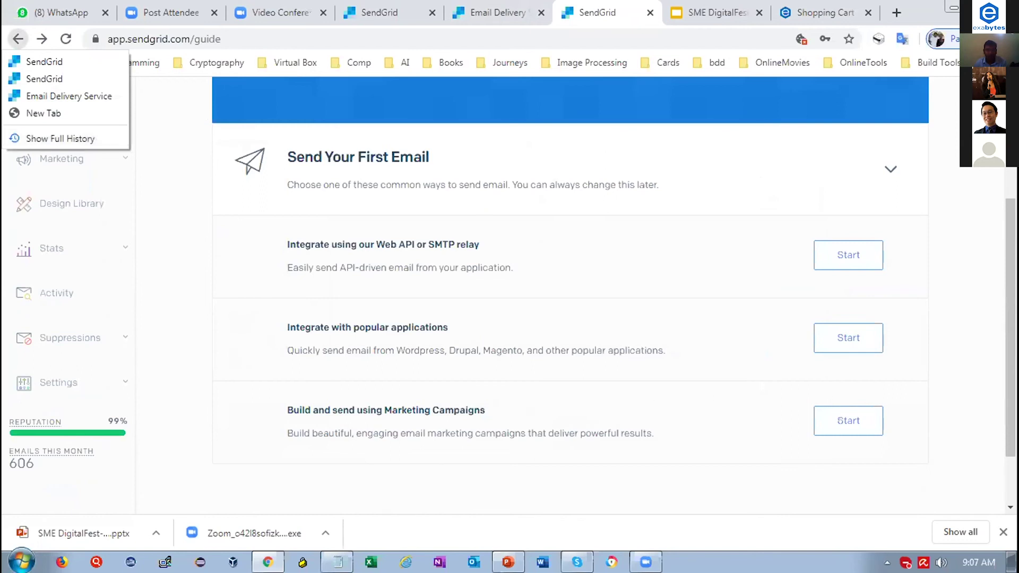
pyautogui.click(874, 421)
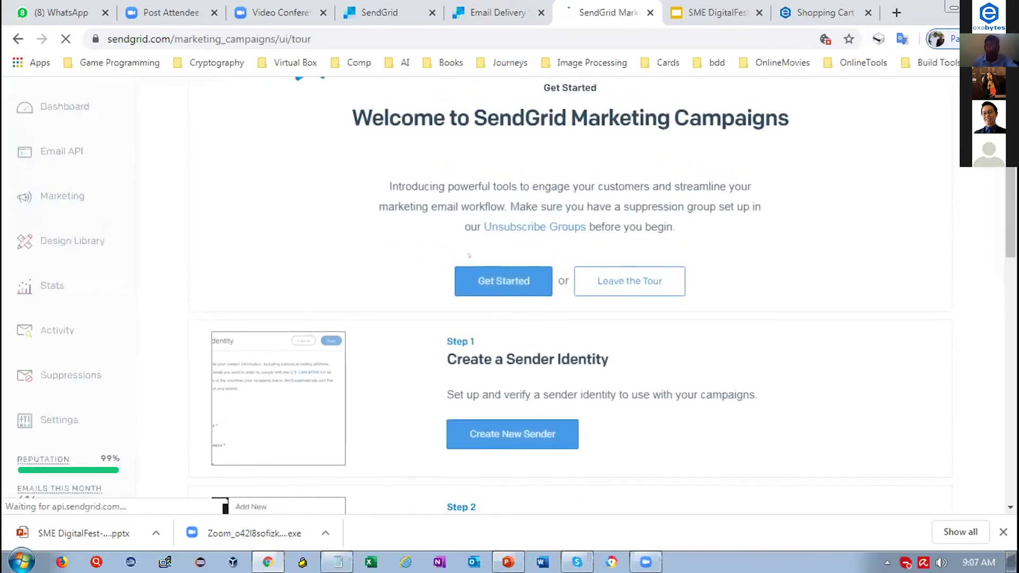
# Examine the Marketing Campaigns tour from creating a sender identity through uploading contacts and unsubscribe groups to creating a campaign
pyautogui.scroll(-1, 492, 339)
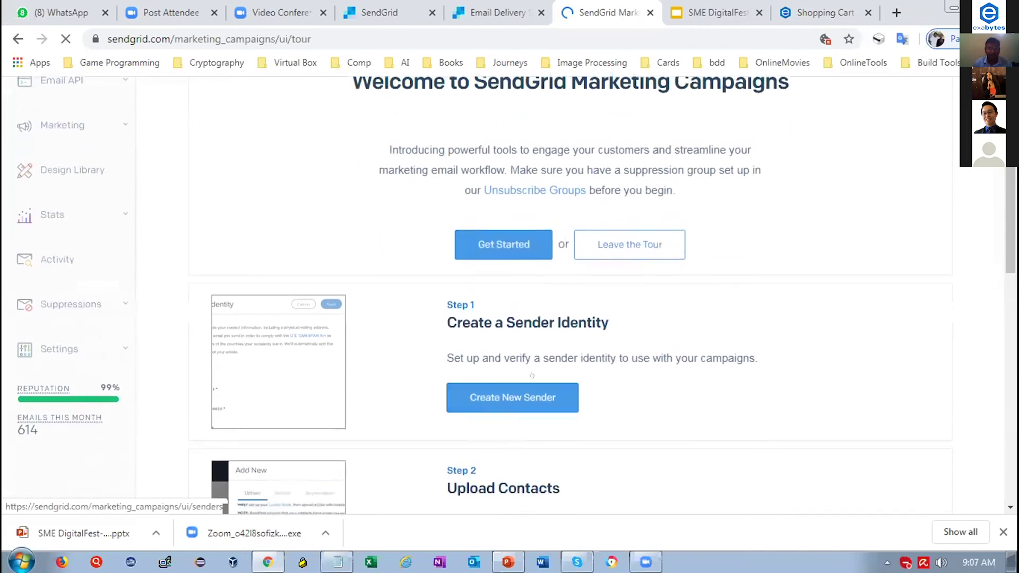
pyautogui.scroll(-1, 517, 339)
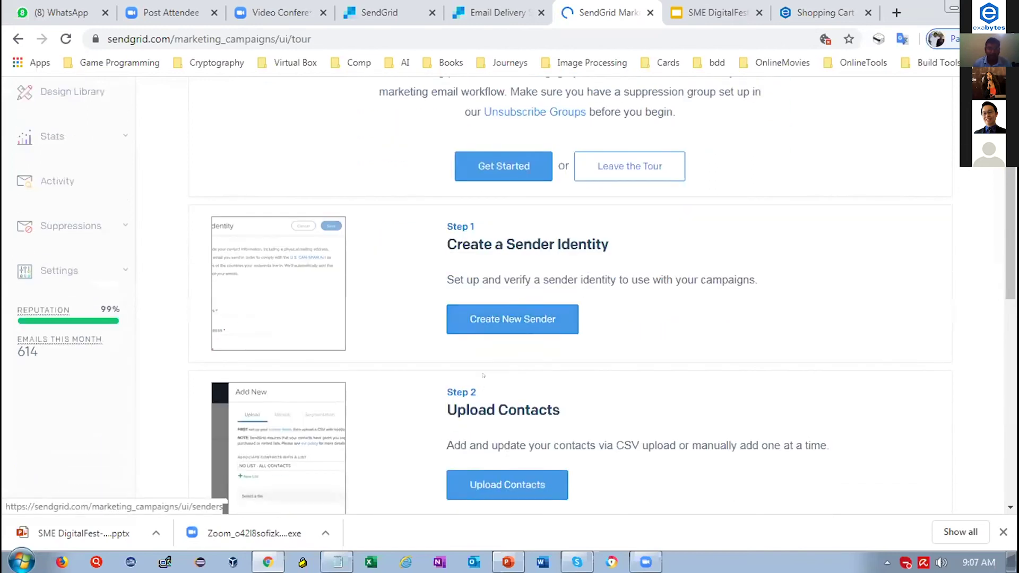
pyautogui.scroll(-1, 469, 360)
pyautogui.scroll(-1, 552, 361)
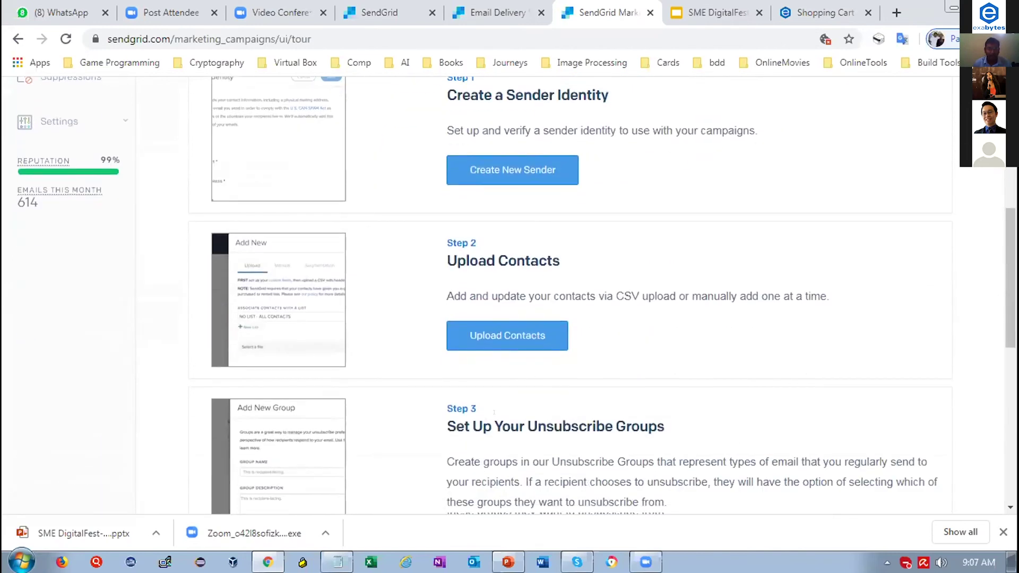
pyautogui.scroll(-1, 494, 412)
pyautogui.scroll(-2, 518, 375)
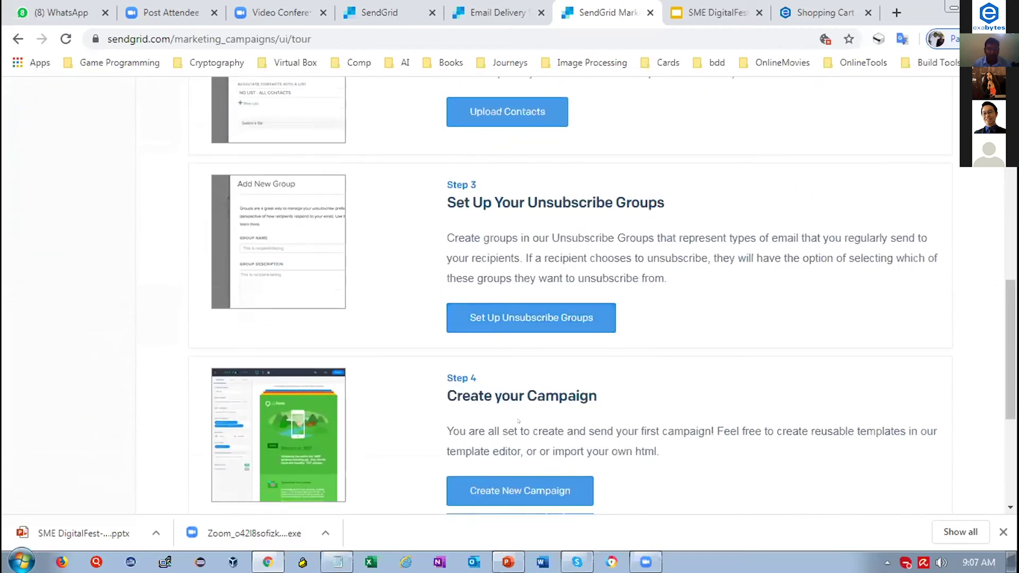
pyautogui.scroll(-1, 590, 421)
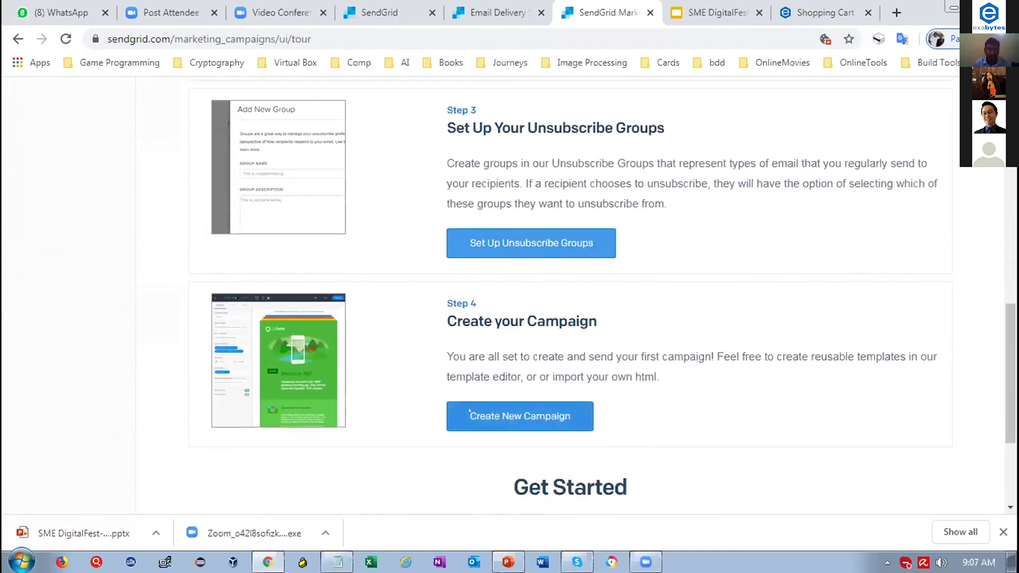
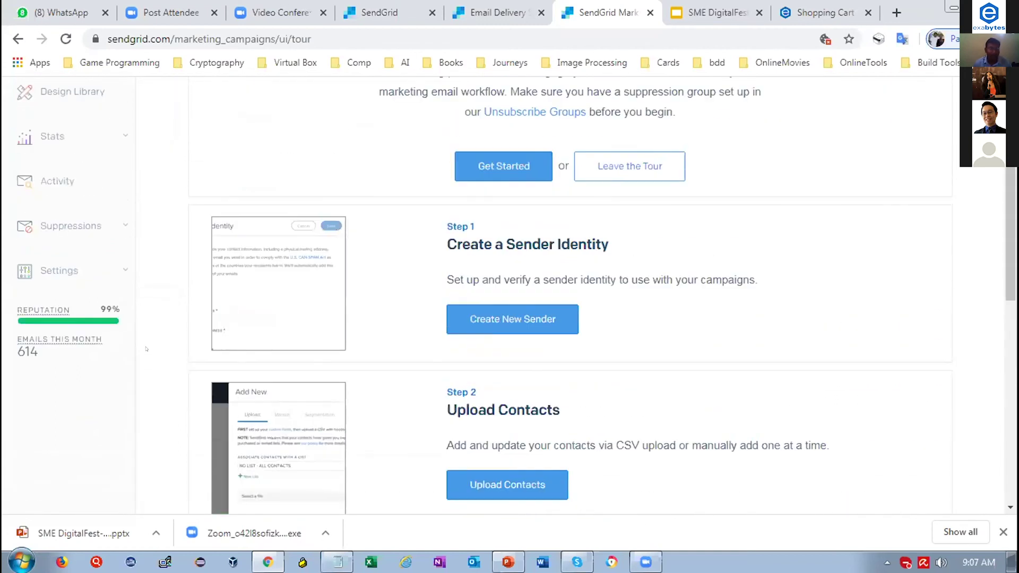
# Open IP Access Management in the account settings and review the recent access attempts
pyautogui.click(114, 340)
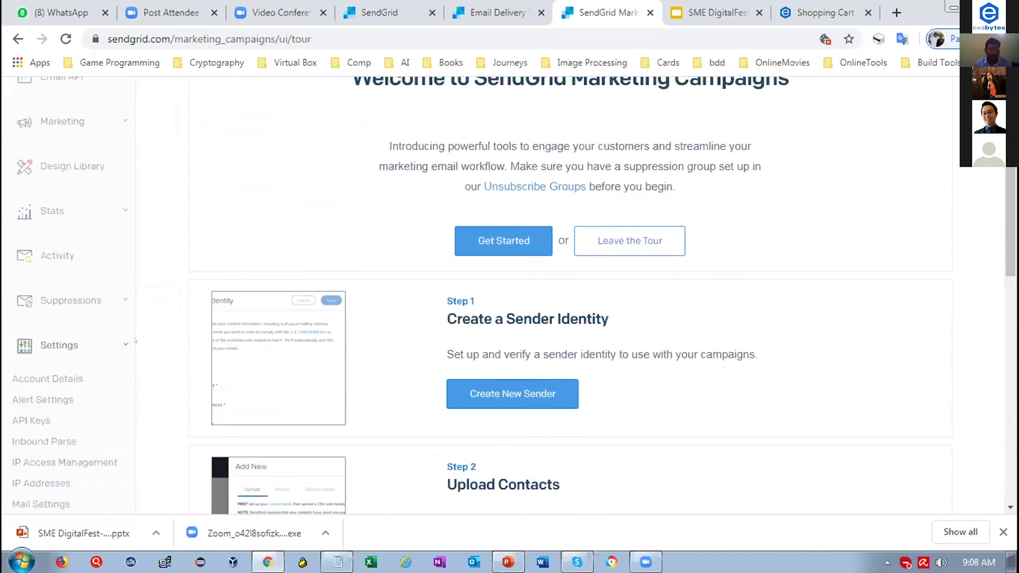
pyautogui.scroll(-3, 66, 387)
pyautogui.scroll(-2, 65, 387)
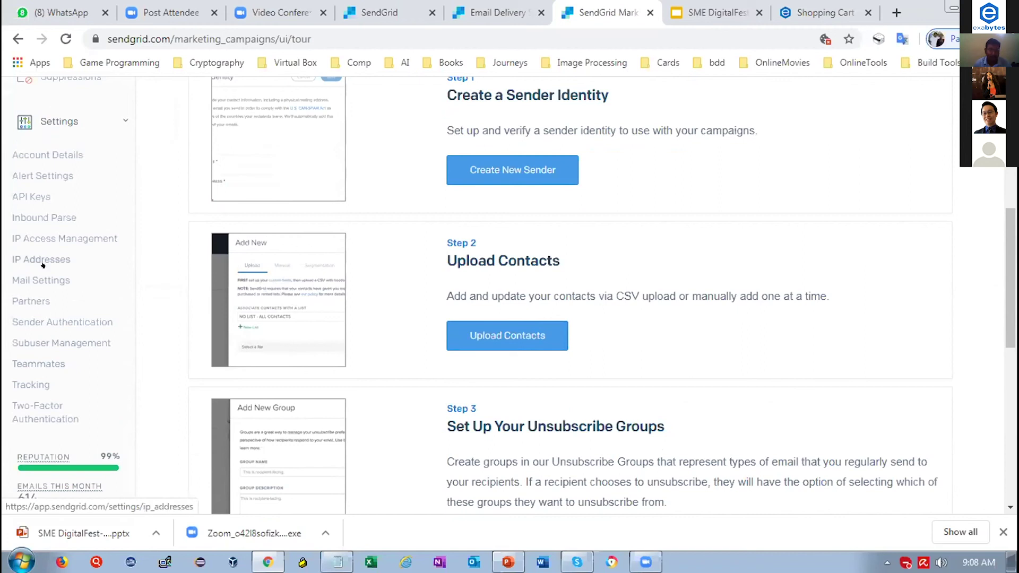
pyautogui.click(64, 241)
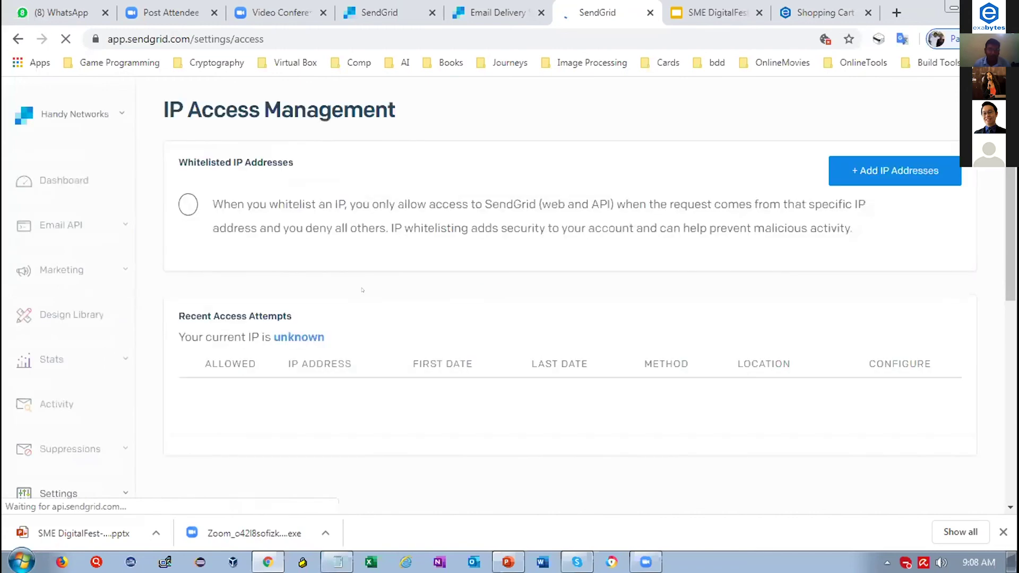
pyautogui.scroll(-3, 421, 361)
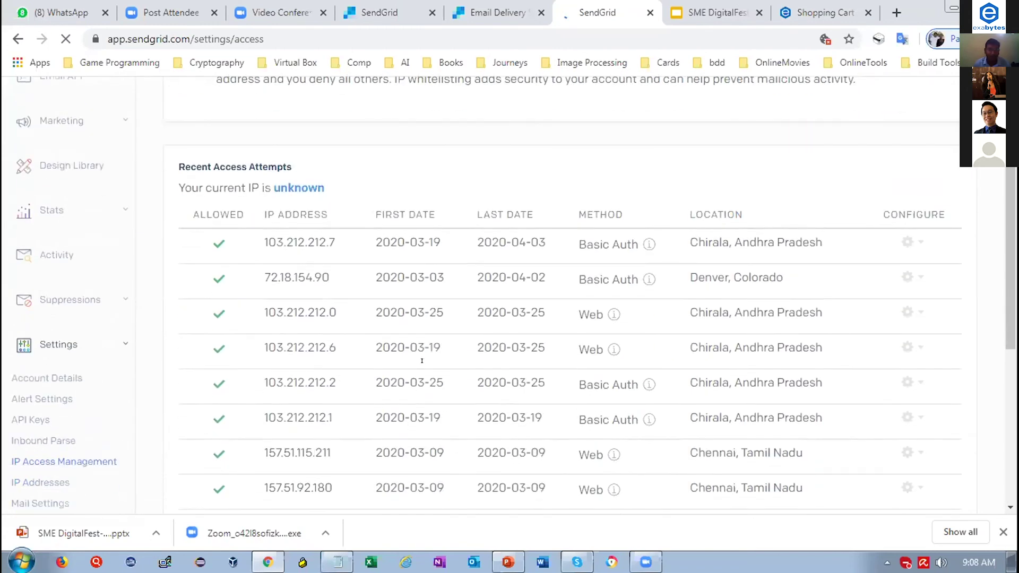
pyautogui.scroll(-2, 133, 361)
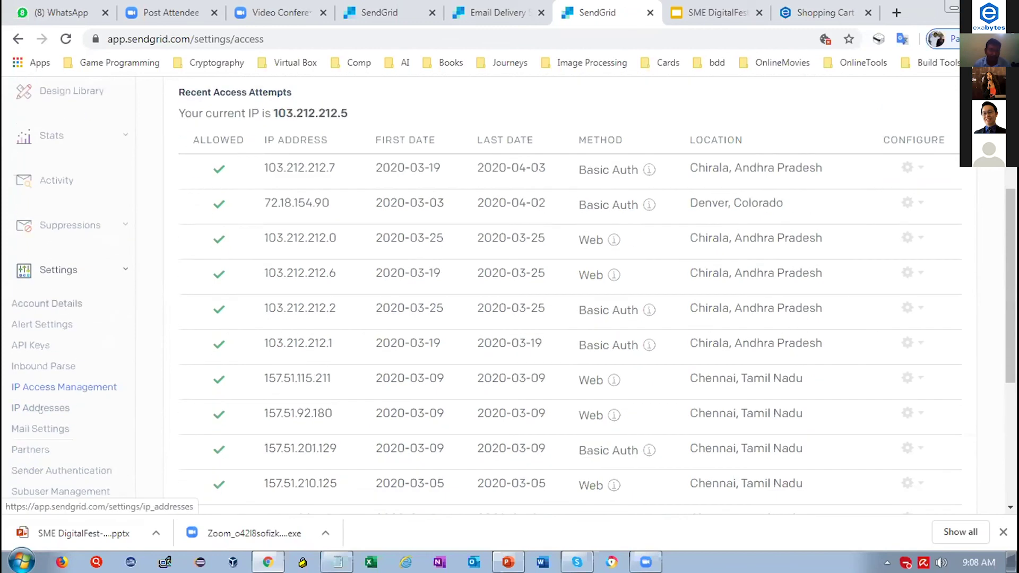
# Open Subuser Management in the account settings and look over the page
pyautogui.scroll(-2, 59, 446)
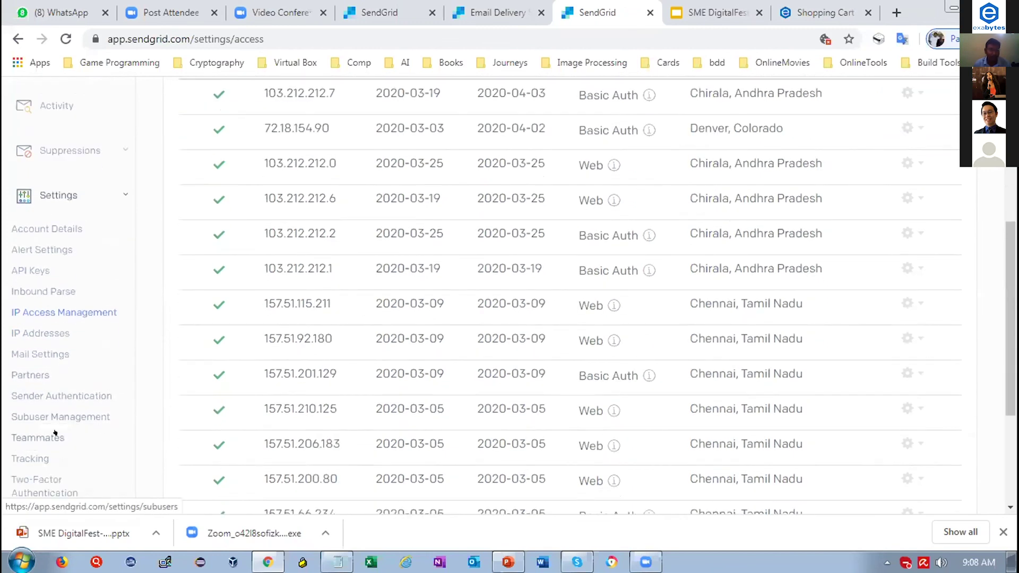
pyautogui.click(79, 415)
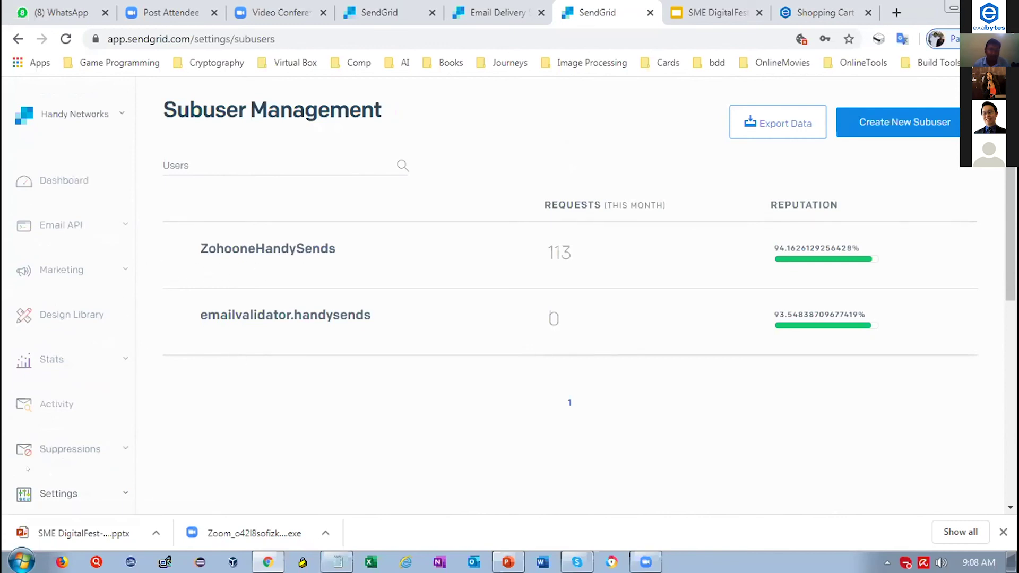
pyautogui.scroll(-2, 79, 459)
pyautogui.scroll(-5, 79, 459)
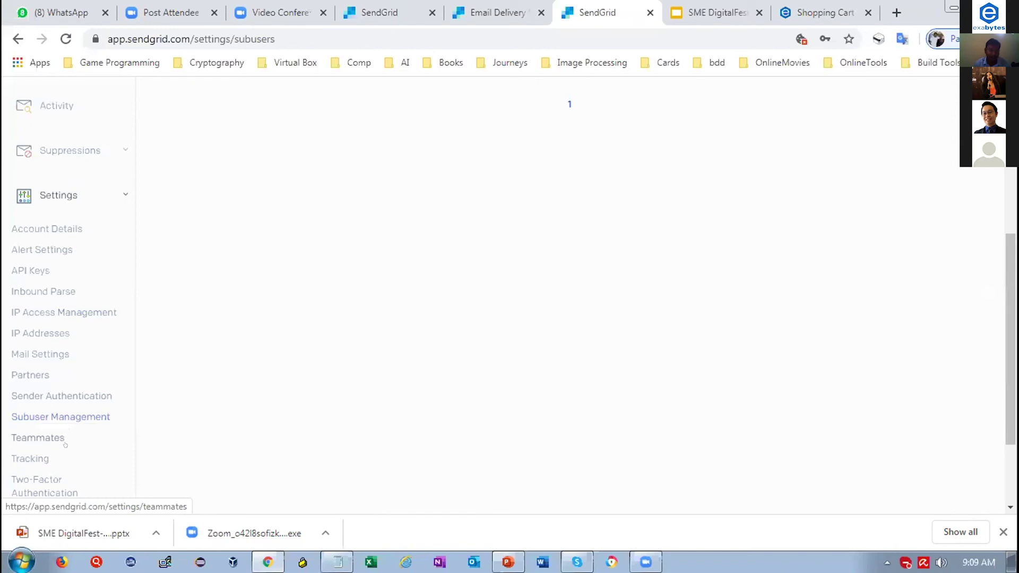
# Open the email Activity Feed and look through its recent events
pyautogui.scroll(2, 63, 440)
pyautogui.scroll(4, 42, 398)
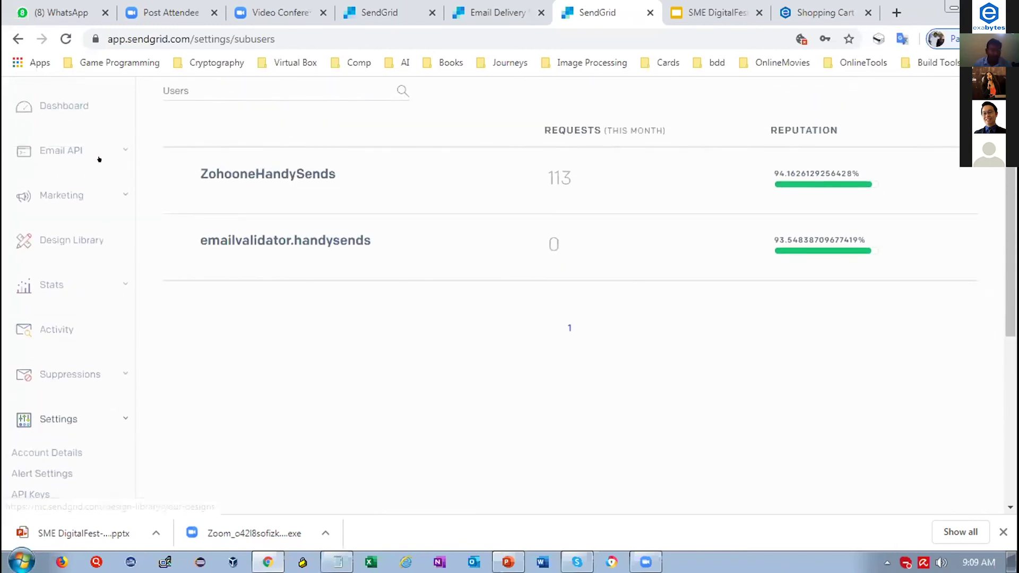
pyautogui.click(52, 327)
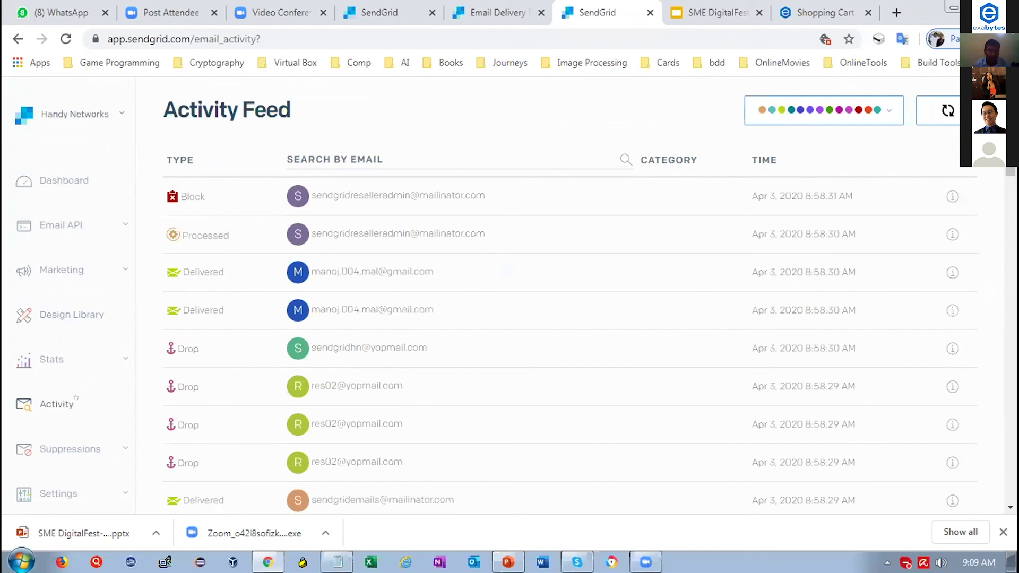
pyautogui.scroll(-2, 77, 422)
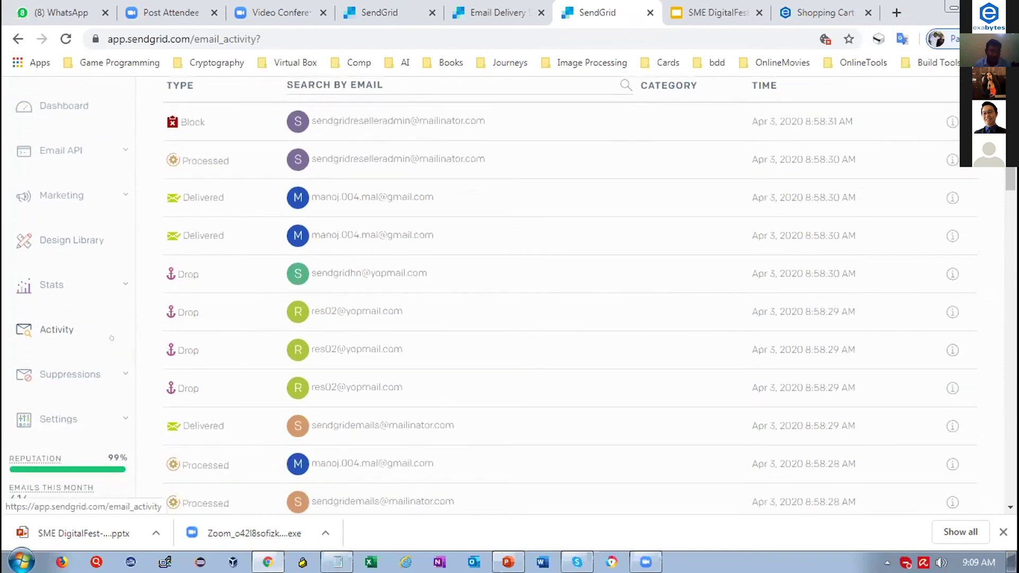
# Expand the Suppressions categories to view them and expand the list of Settings pages
pyautogui.click(114, 374)
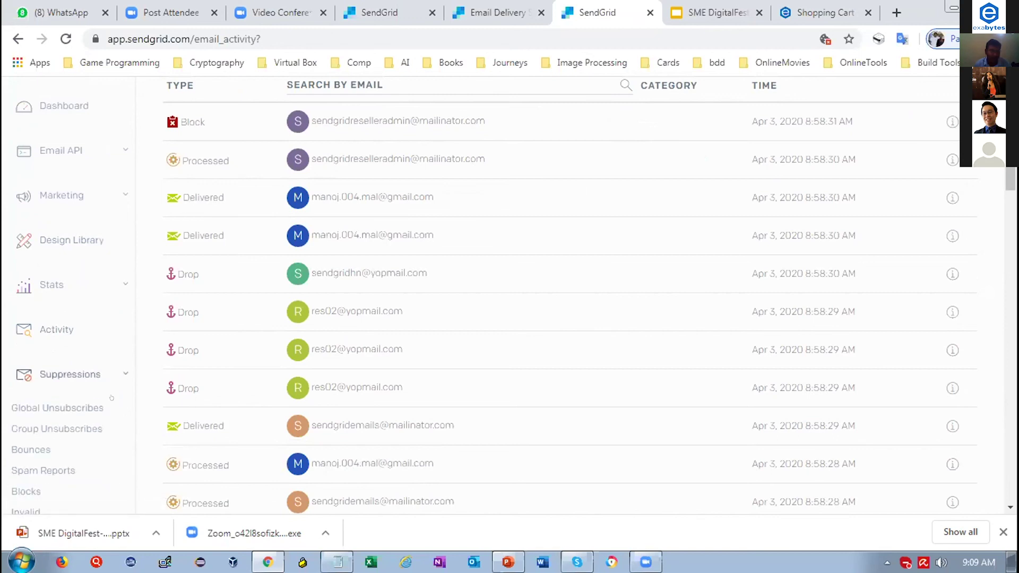
pyautogui.scroll(-3, 102, 435)
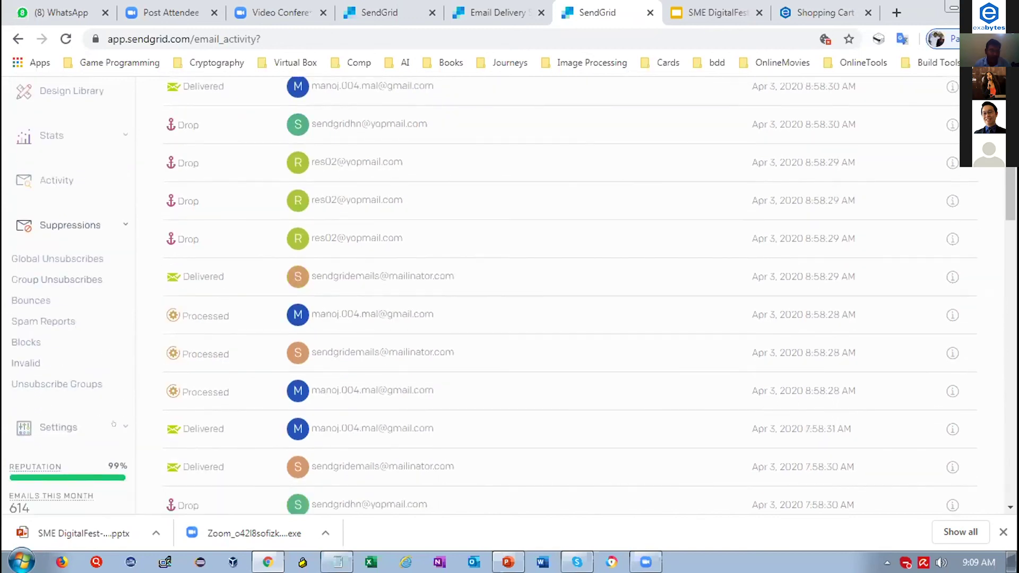
pyautogui.click(102, 433)
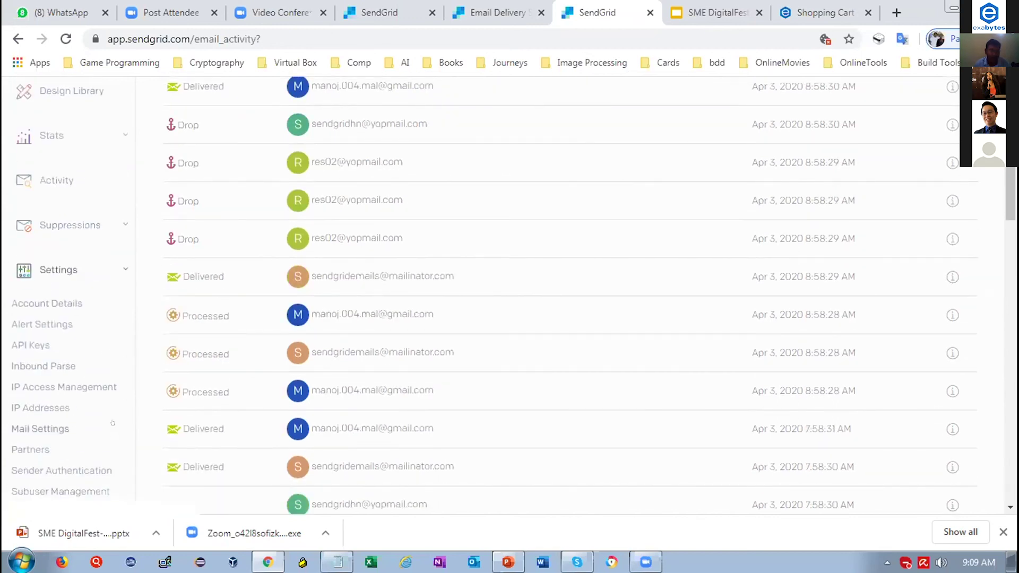
# Open the API Keys page in the account settings to view the existing key entry
pyautogui.click(27, 346)
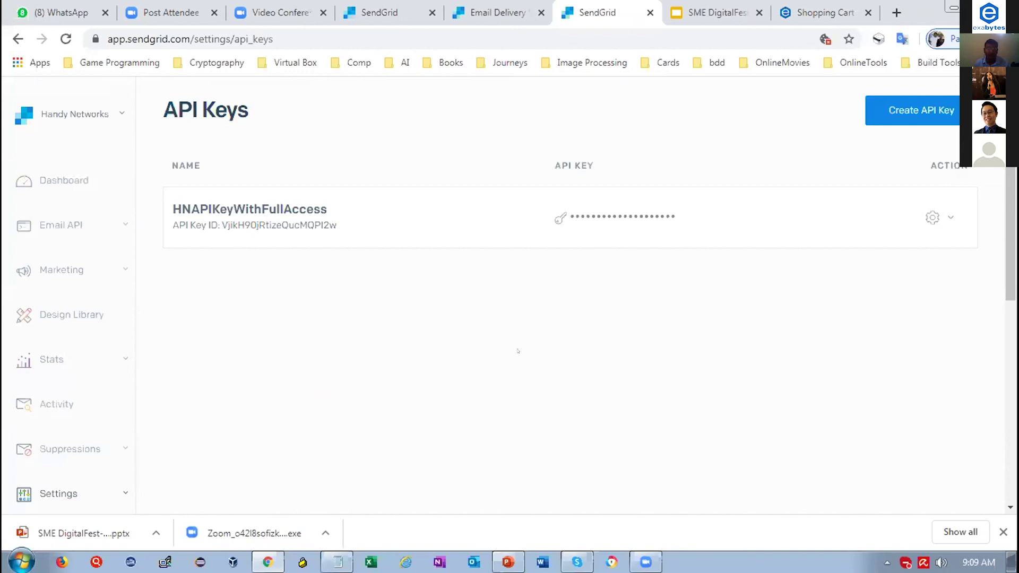
# Switch to the SME DigitalFest-HandySends deck in PowerPoint, present from the "Let's Get Started" slide through "Any questions", and end the show
pyautogui.click(716, 13)
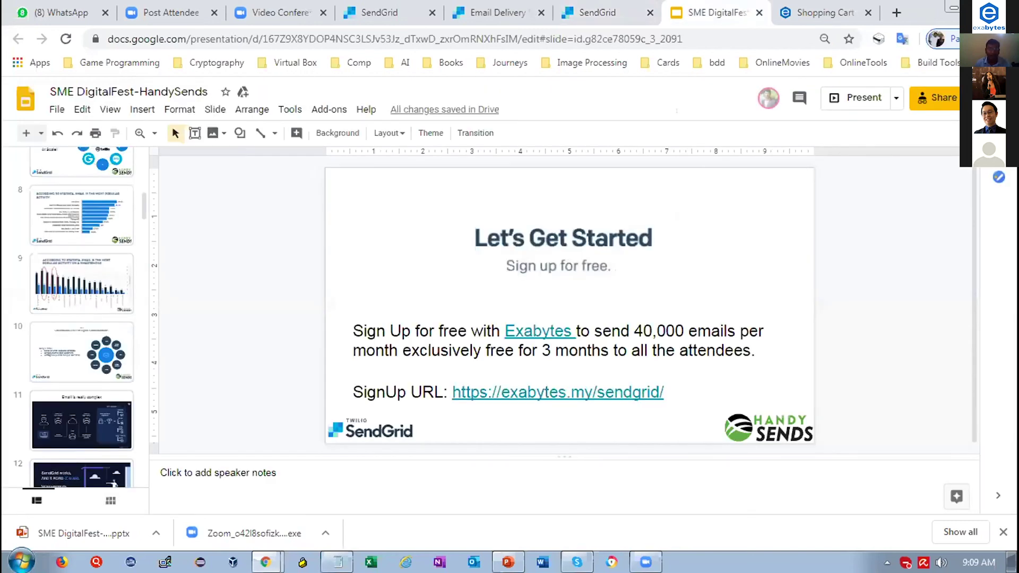
pyautogui.click(507, 562)
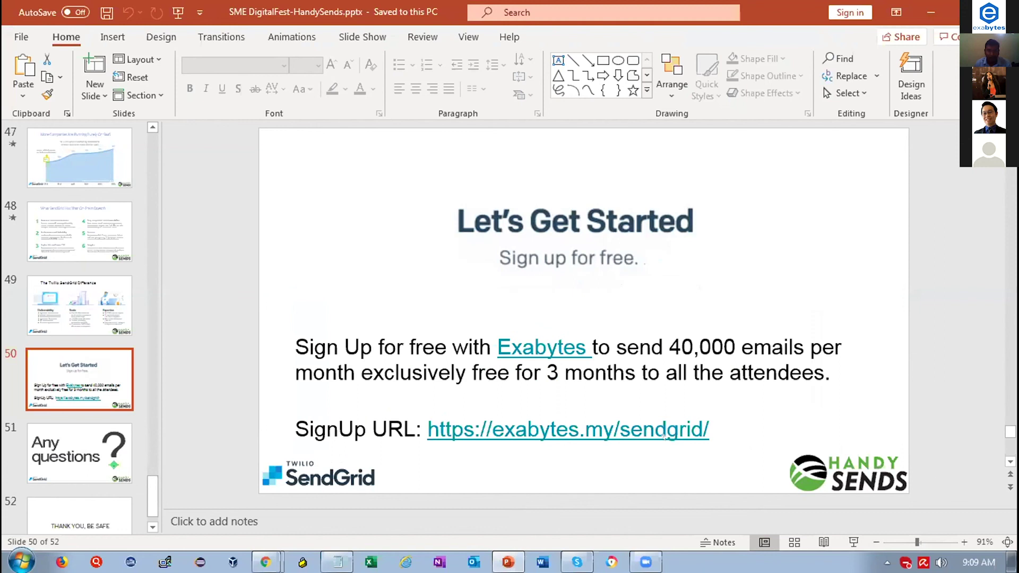
pyautogui.click(853, 542)
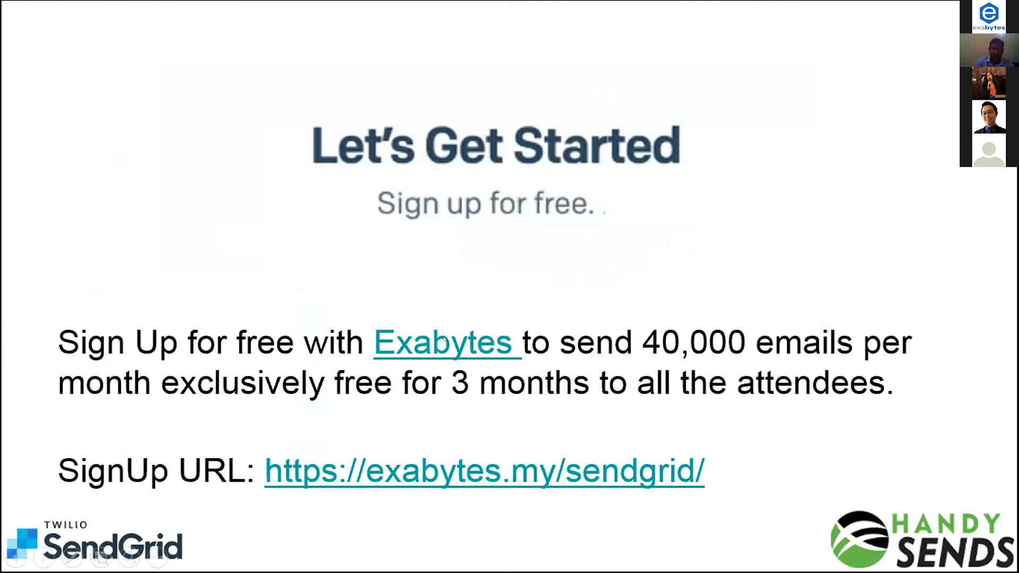
pyautogui.press('Right')
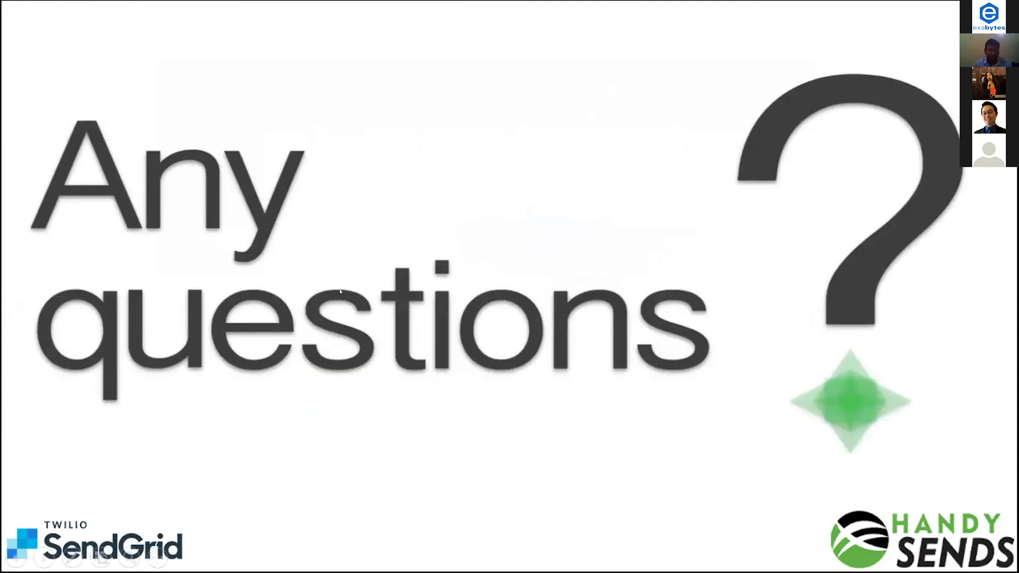
pyautogui.press('Escape')
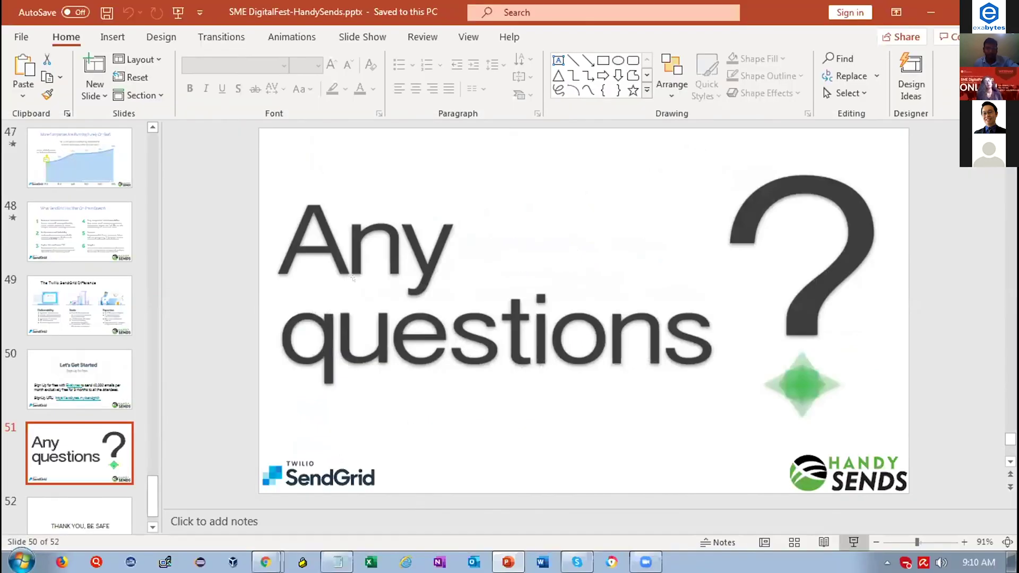